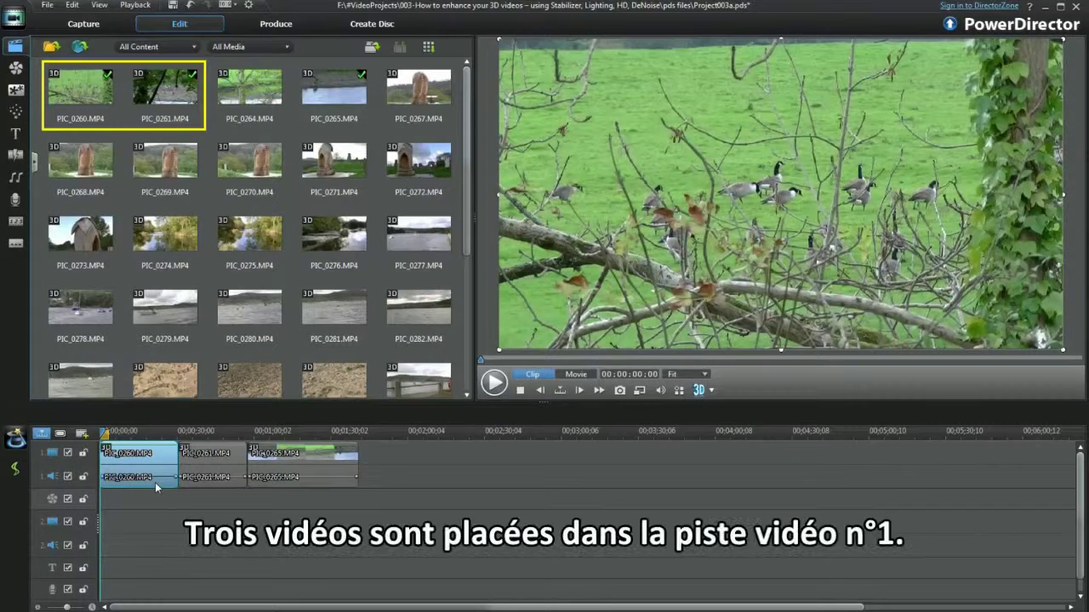
# Select clip PIC_0260.MP4 on the timeline and bring up its Fix / Enhance panel
pyautogui.click(155, 483)
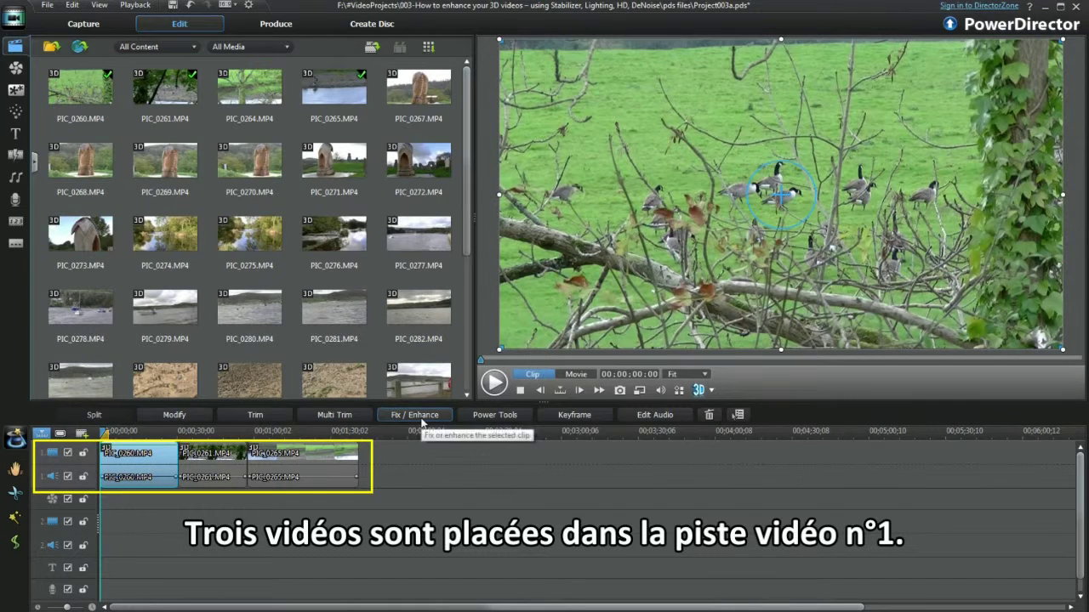
pyautogui.click(421, 419)
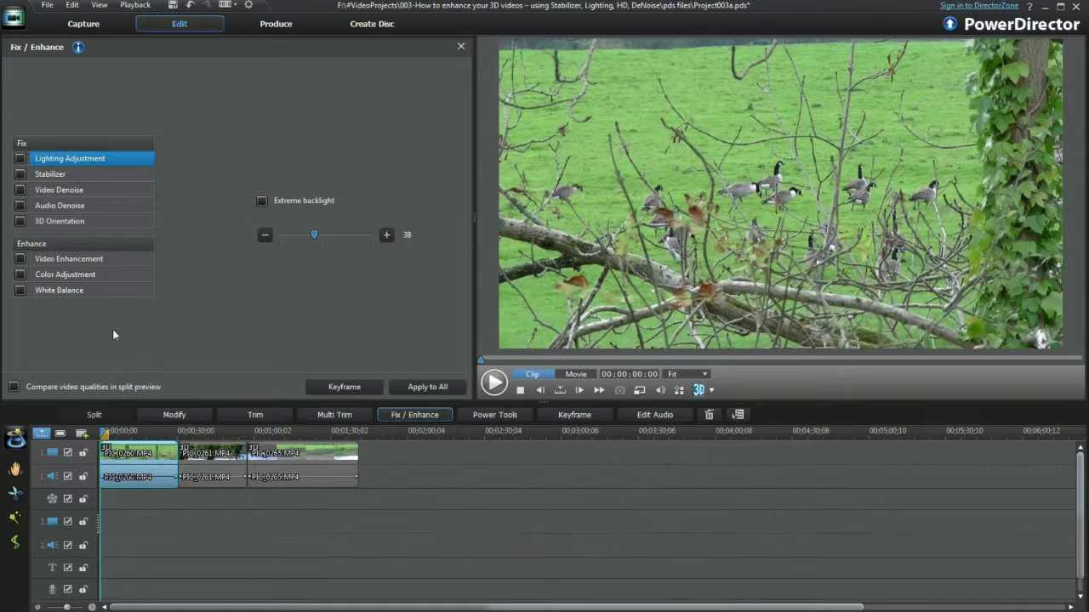
# Turn on split-preview comparison and the Stabilizer at strength 50, then play the comparison
pyautogui.click(15, 387)
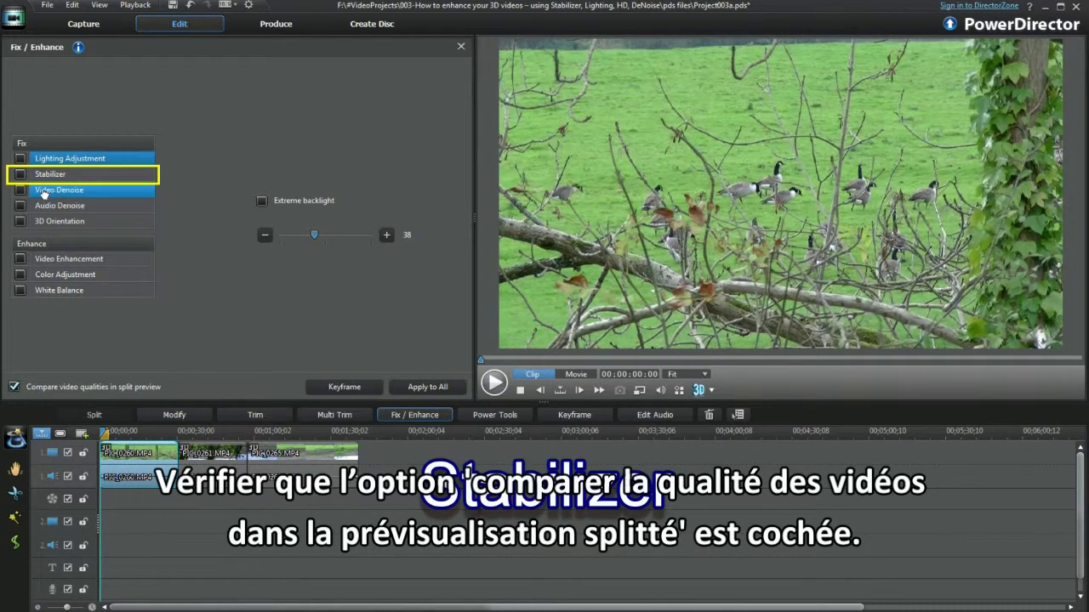
pyautogui.click(20, 174)
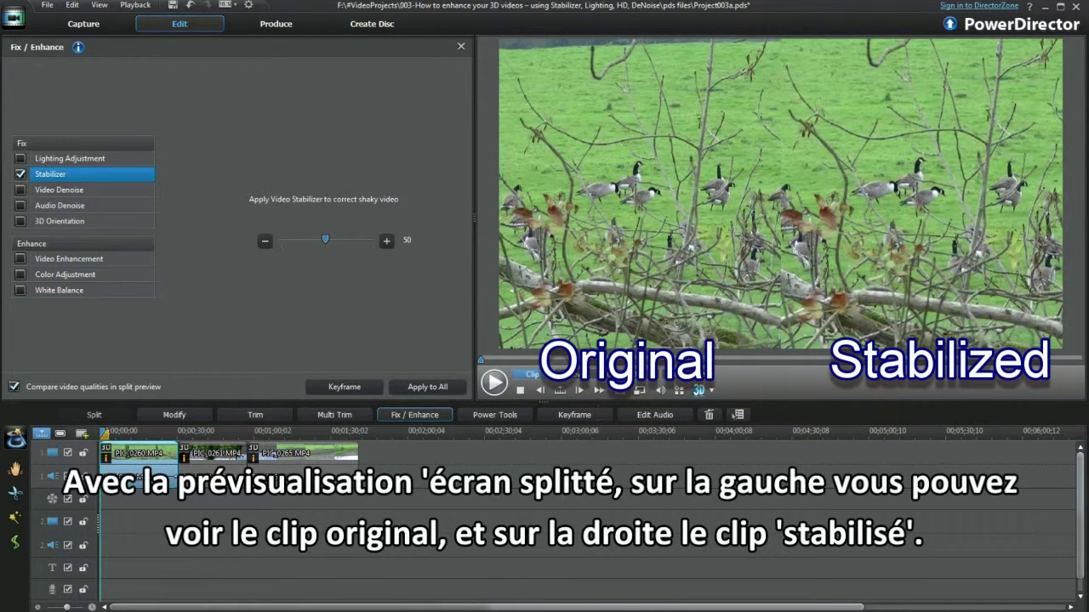
pyautogui.click(494, 382)
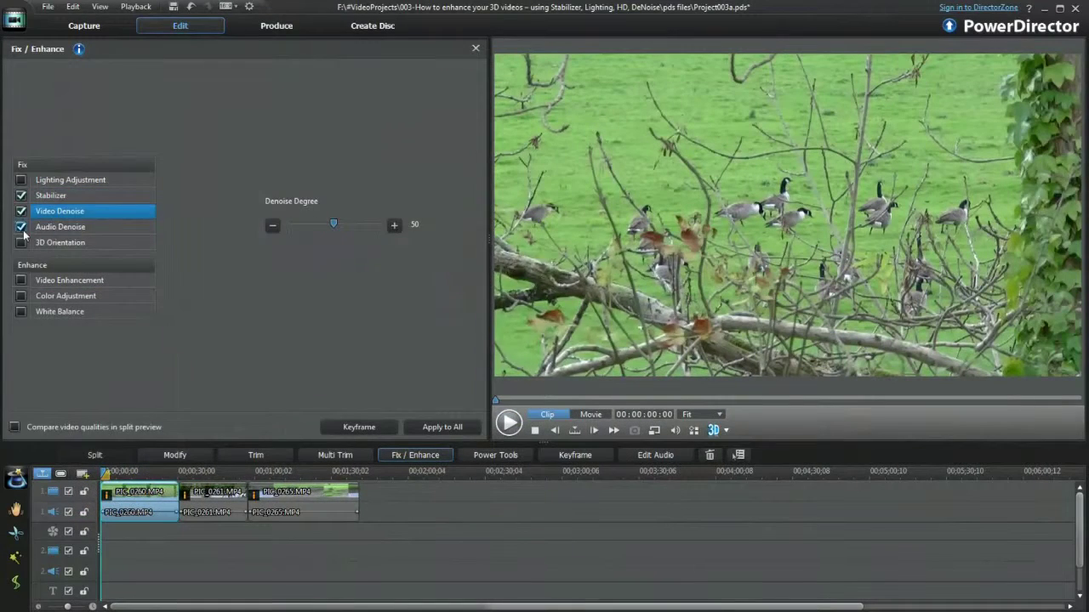
# Inspect the Audio Denoise and Video Denoise options, then uncheck both fixes
pyautogui.click(60, 226)
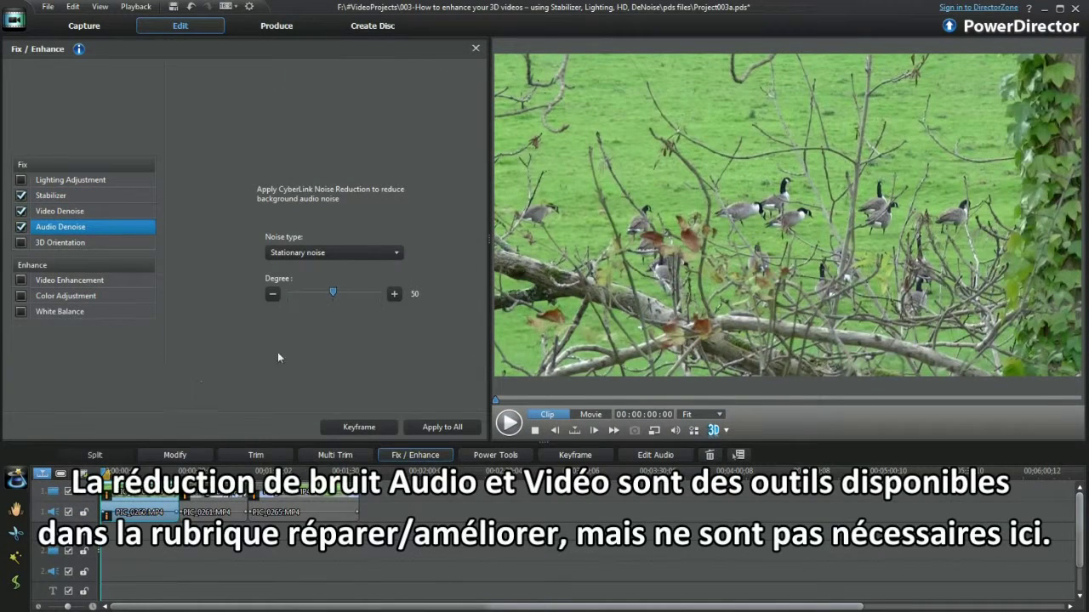
pyautogui.click(397, 253)
pyautogui.click(59, 211)
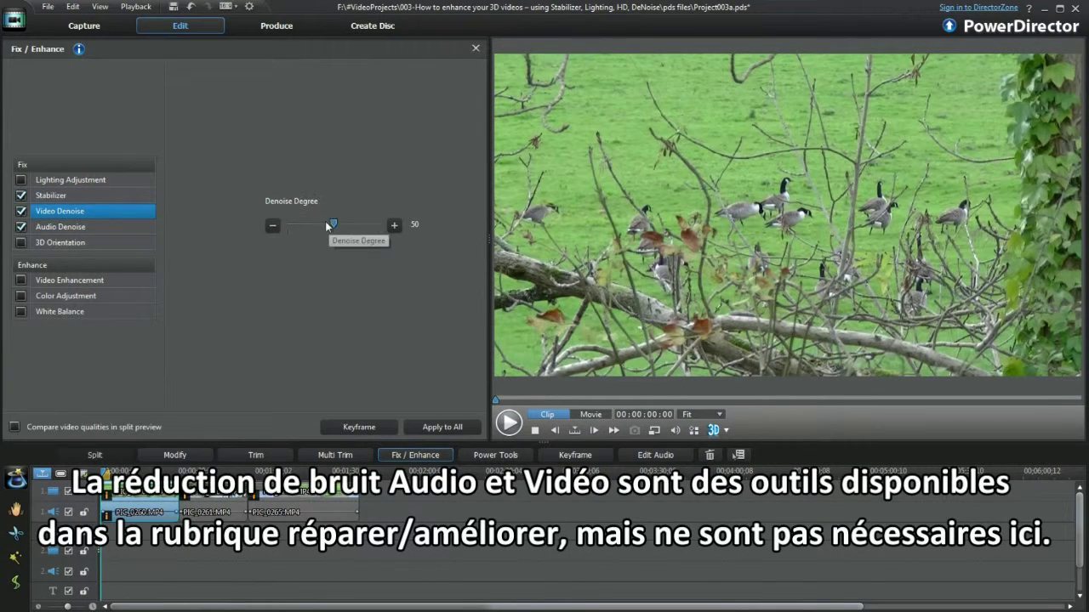
pyautogui.click(21, 226)
pyautogui.click(20, 211)
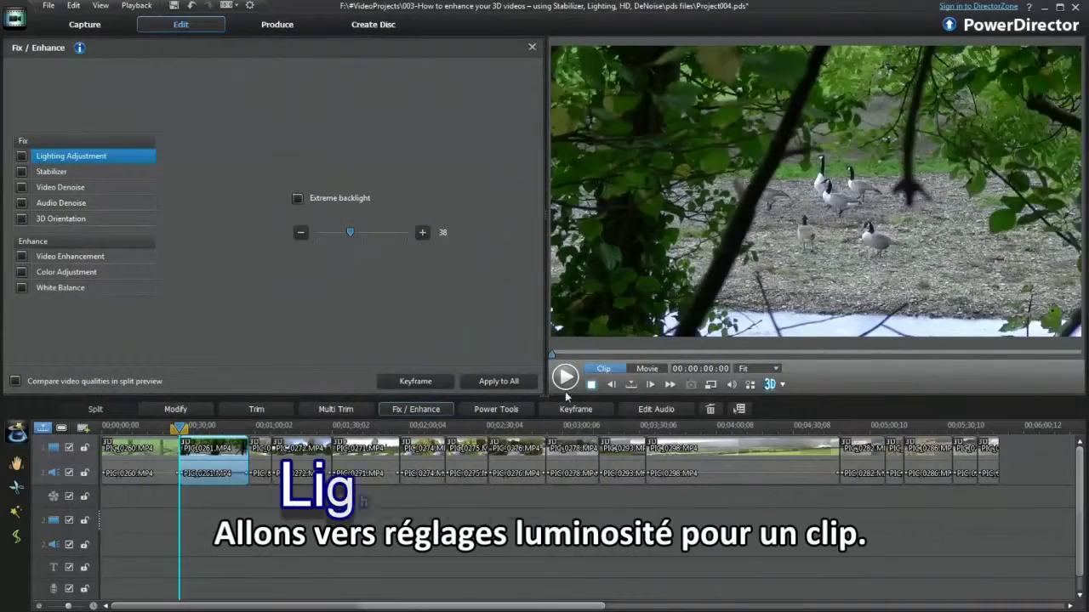
# Compare PIC_0261's lighting adjustment in split preview, then select the third clip on the timeline
pyautogui.click(15, 382)
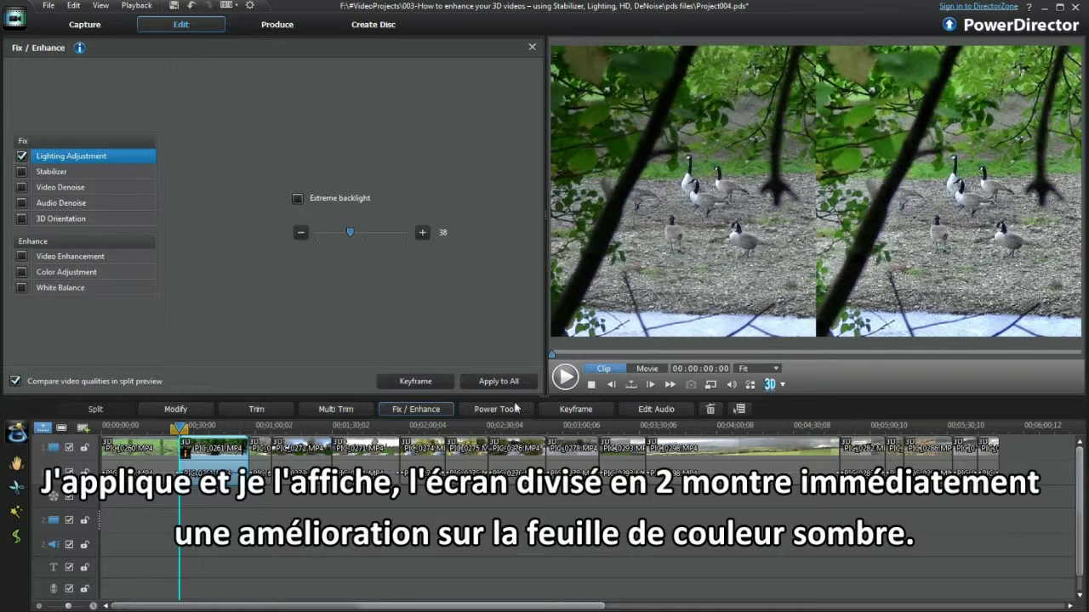
pyautogui.click(262, 471)
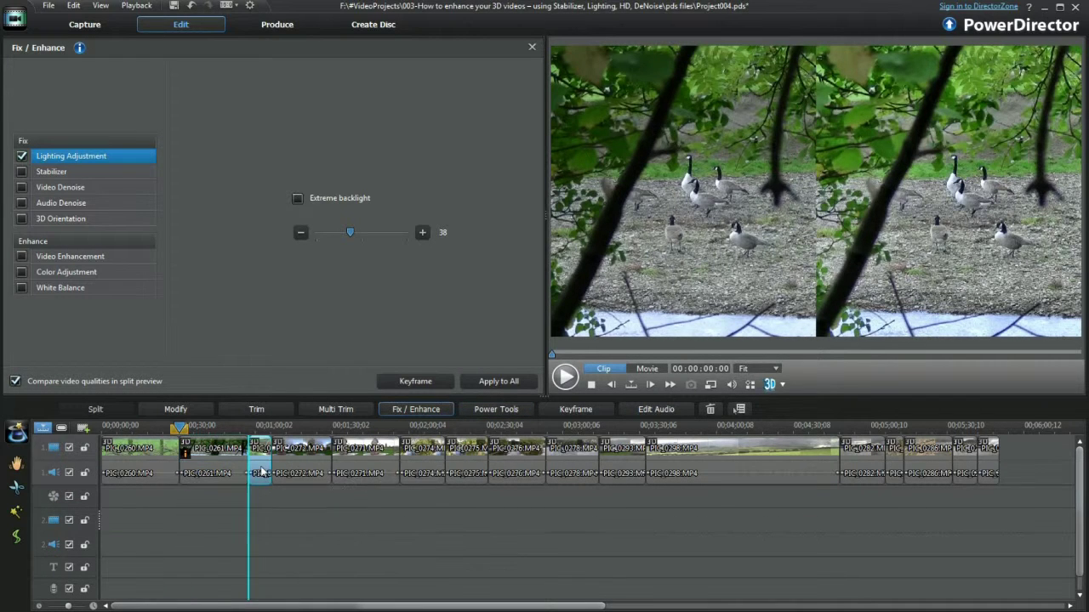
# Enable Lighting Adjustment with split comparison and turn off Extreme backlight
pyautogui.click(21, 155)
pyautogui.click(15, 381)
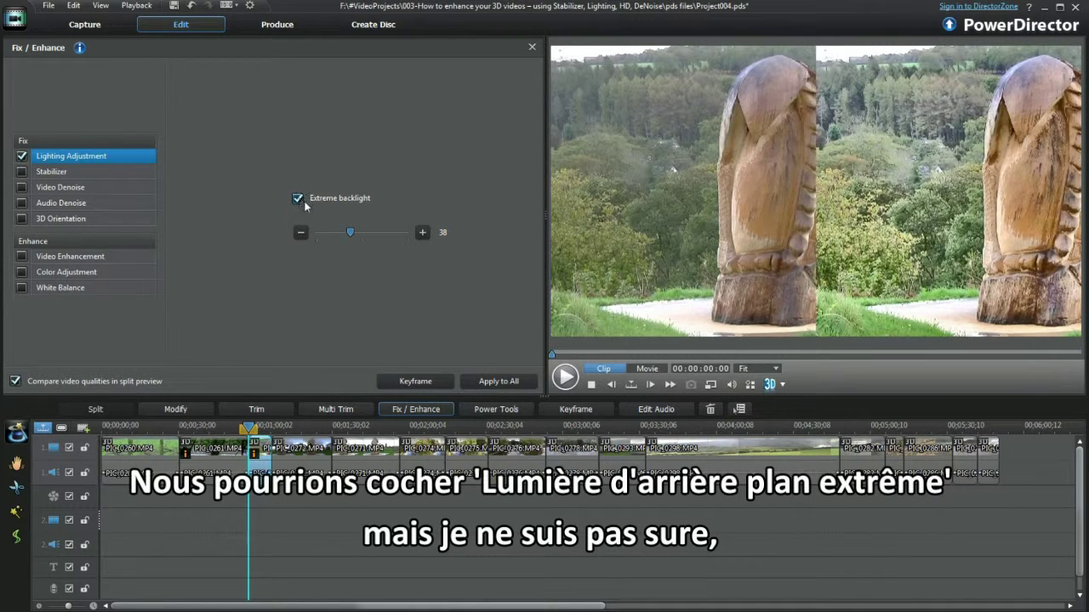
pyautogui.click(296, 200)
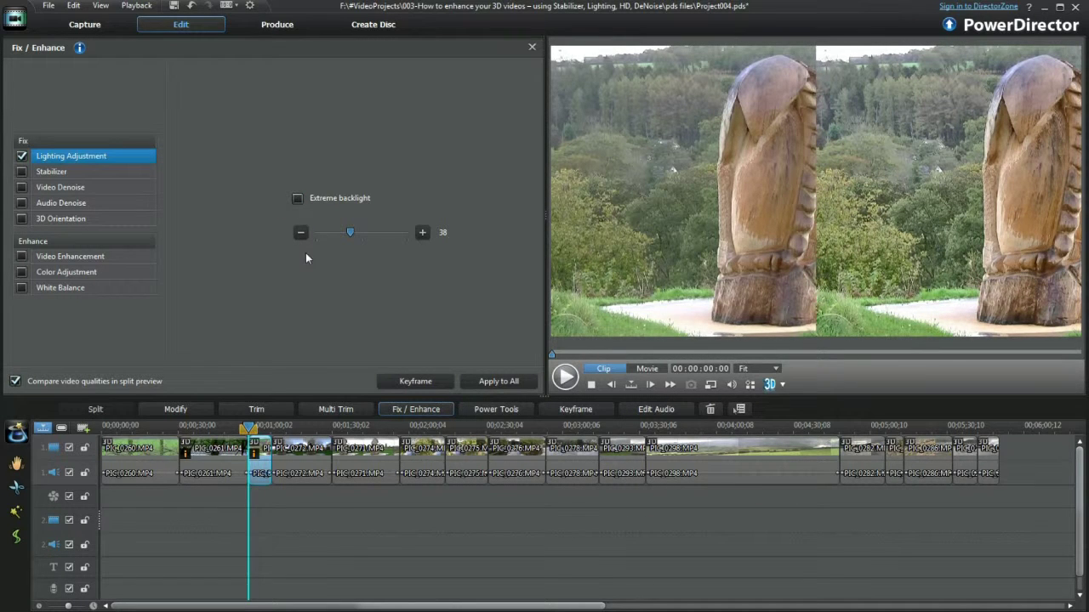
# Fine-tune the lighting strength to 33
pyautogui.click(356, 233)
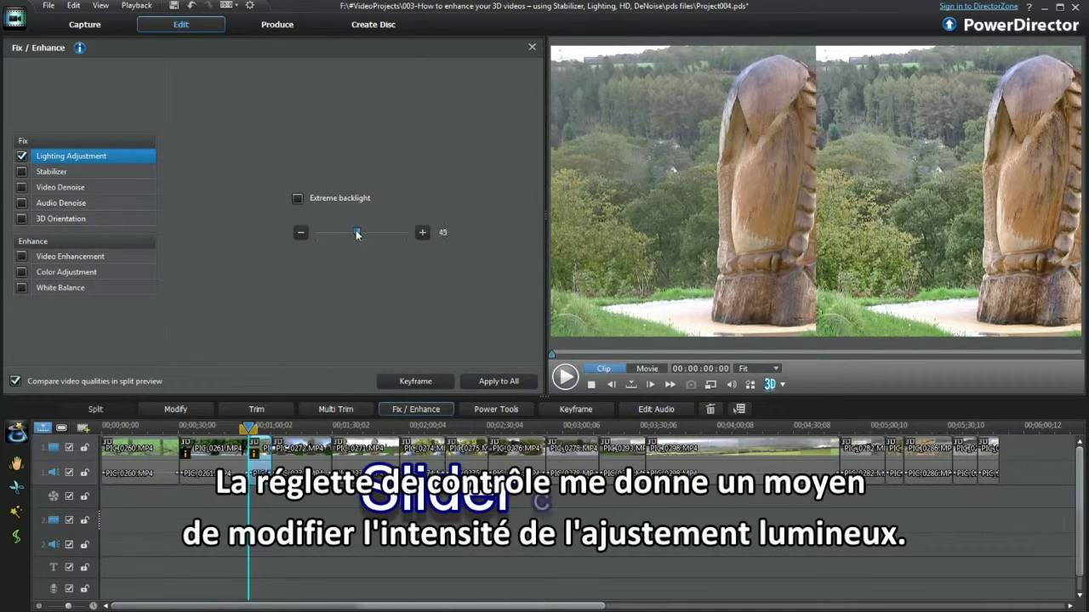
pyautogui.moveTo(357, 233); pyautogui.dragTo(379, 233)
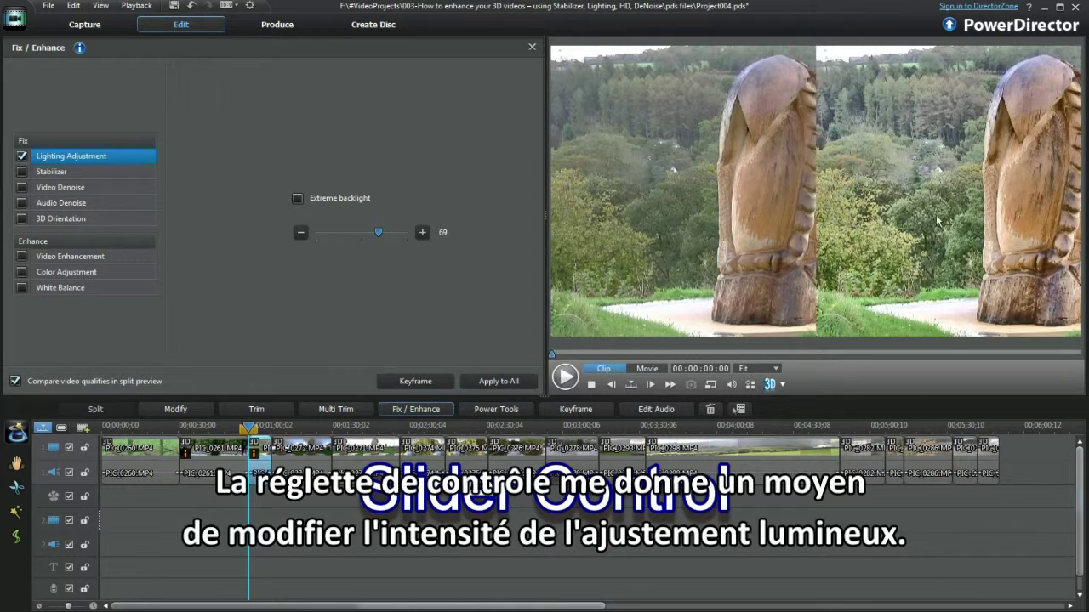
pyautogui.moveTo(378, 232); pyautogui.dragTo(336, 233)
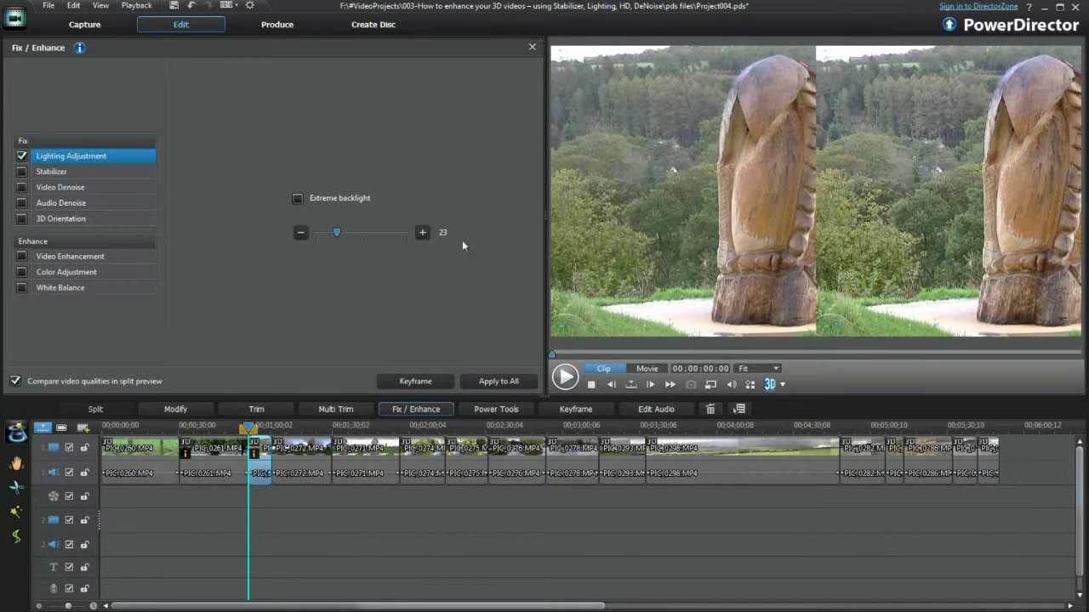
pyautogui.moveTo(337, 234); pyautogui.dragTo(344, 234)
pyautogui.click(421, 232)
pyautogui.click(422, 232)
pyautogui.click(422, 232)
pyautogui.click(421, 232)
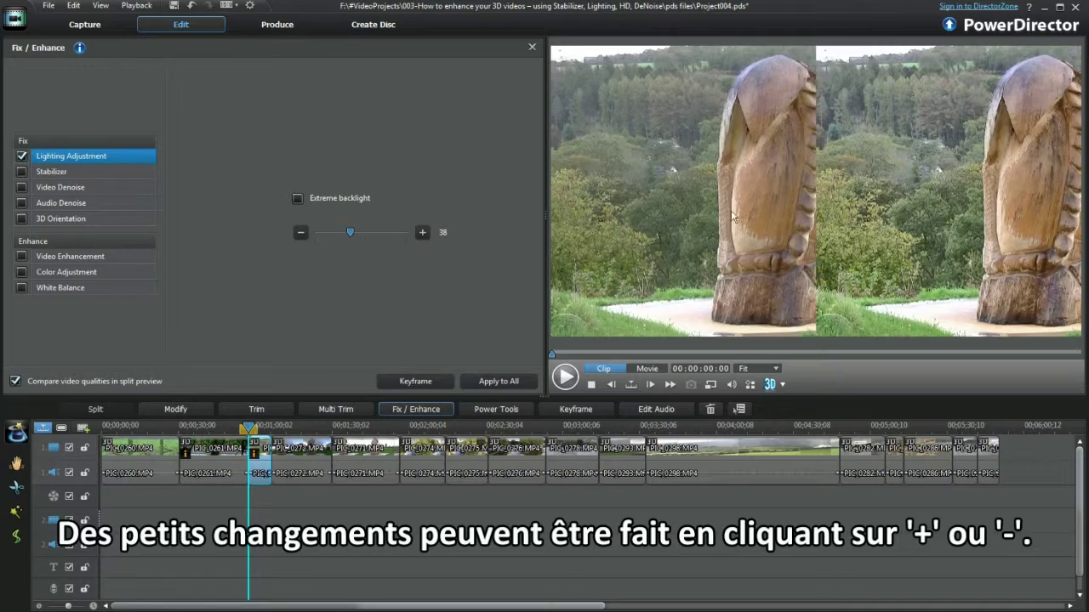
pyautogui.click(300, 232)
pyautogui.click(300, 232)
pyautogui.click(300, 232)
pyautogui.click(300, 232)
pyautogui.click(300, 232)
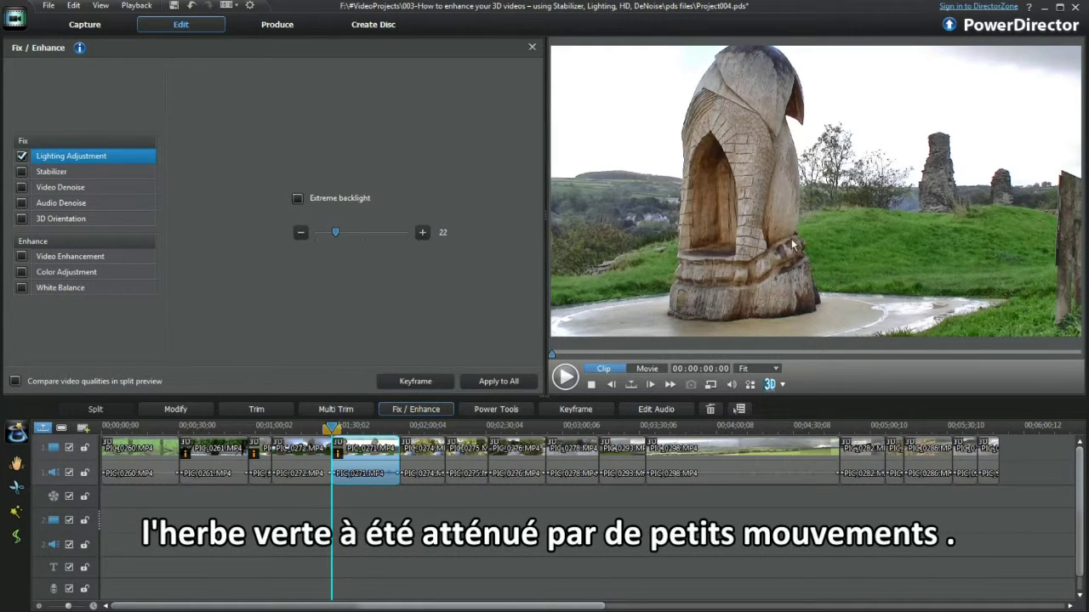
# On the river clip, disable Extreme backlight and split compare, and lower lighting strength to 18
pyautogui.click(417, 456)
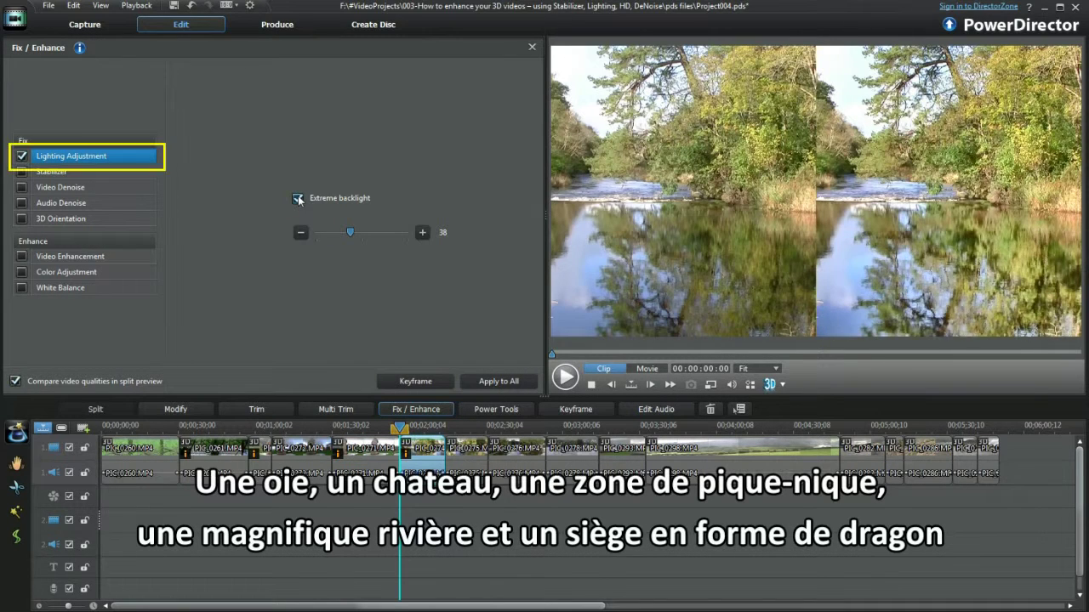
pyautogui.click(298, 199)
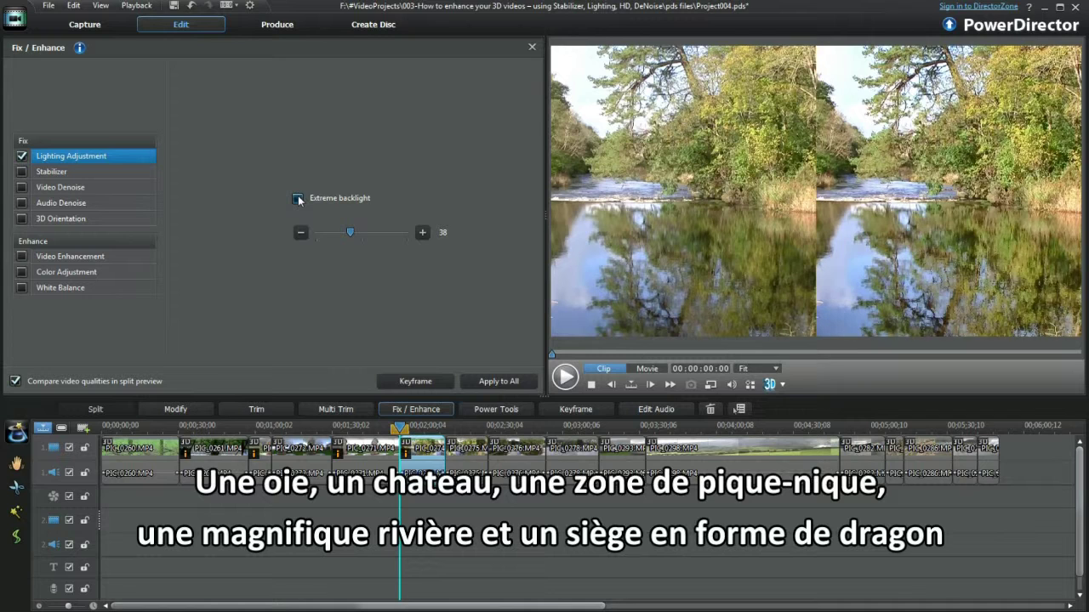
pyautogui.click(16, 381)
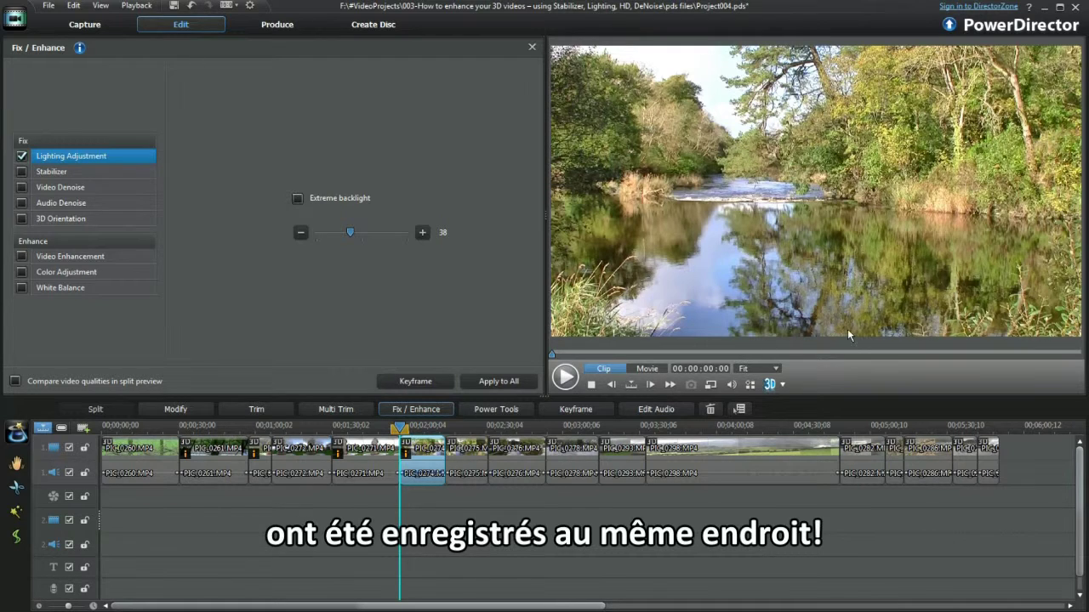
pyautogui.moveTo(349, 232); pyautogui.dragTo(335, 238)
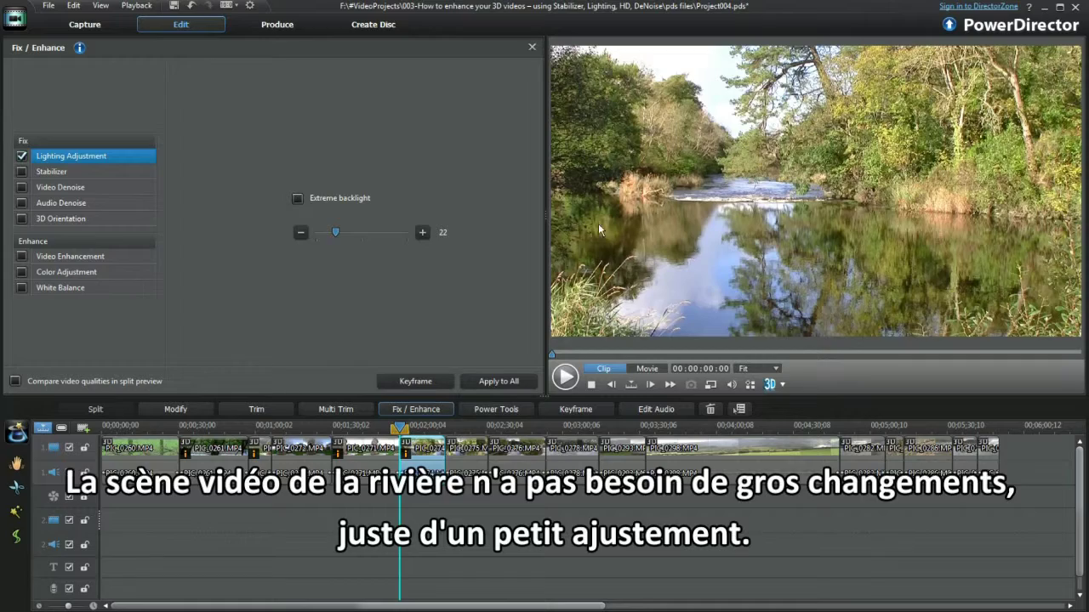
pyautogui.moveTo(335, 235); pyautogui.dragTo(331, 238)
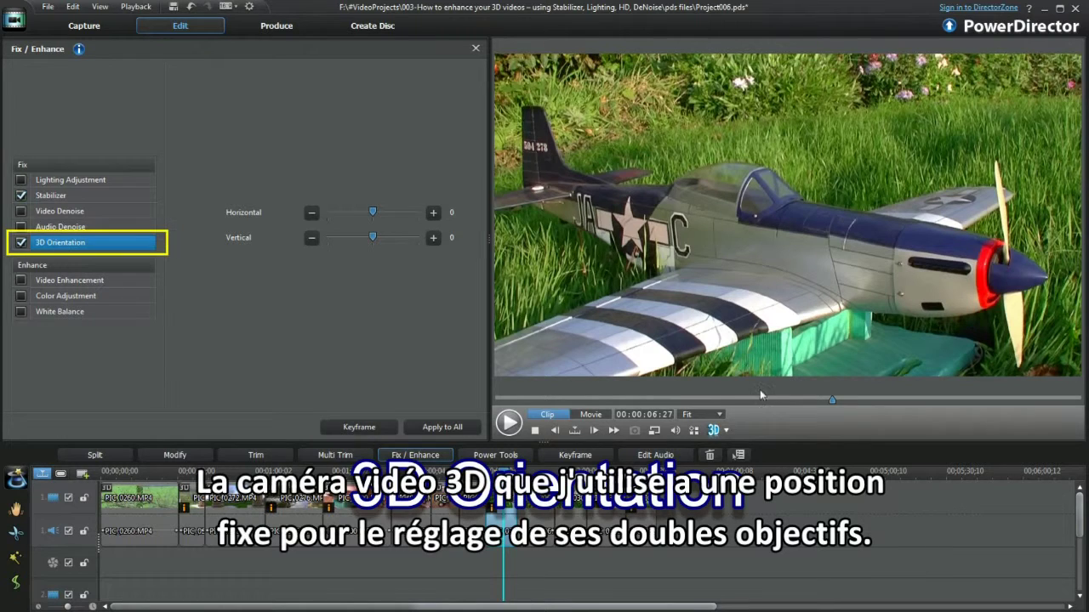
# Switch the preview to red/cyan anaglyph 3D and set the Horizontal 3D offset to 100, then about 50
pyautogui.click(728, 434)
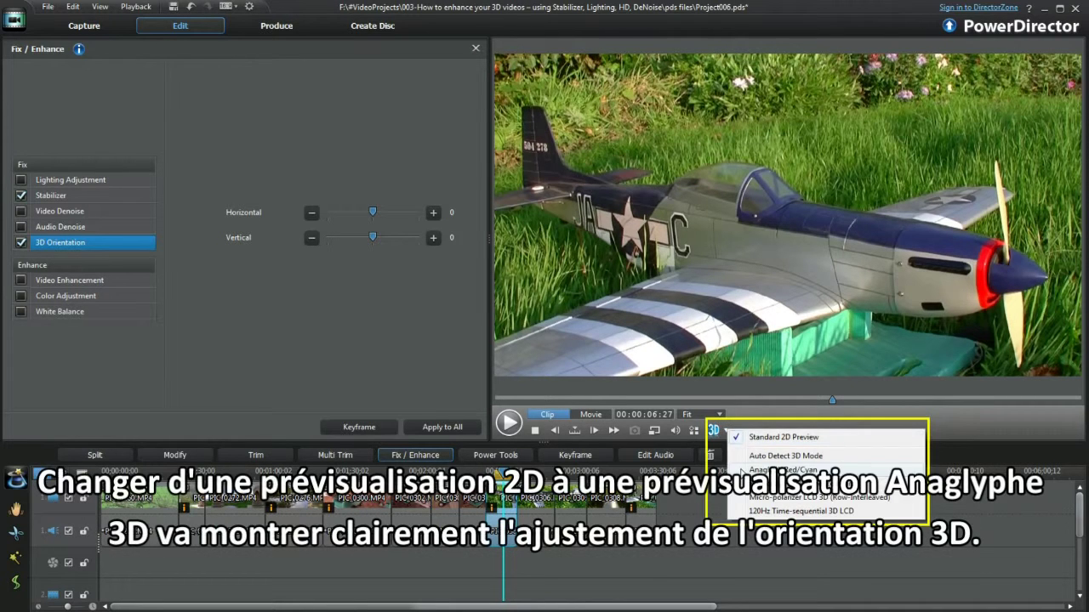
pyautogui.click(749, 470)
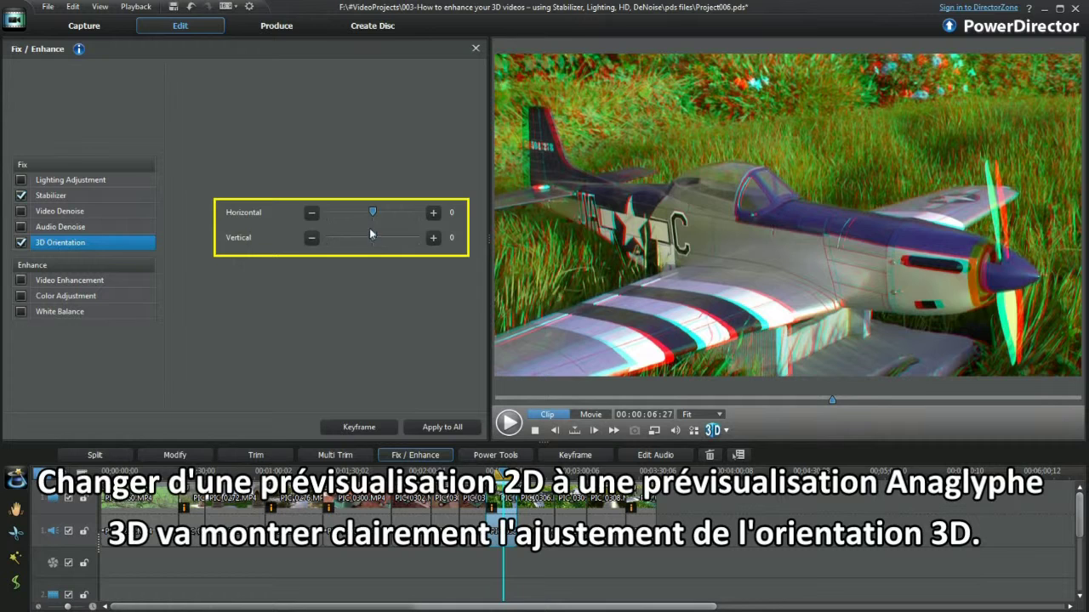
pyautogui.moveTo(372, 215); pyautogui.dragTo(417, 217)
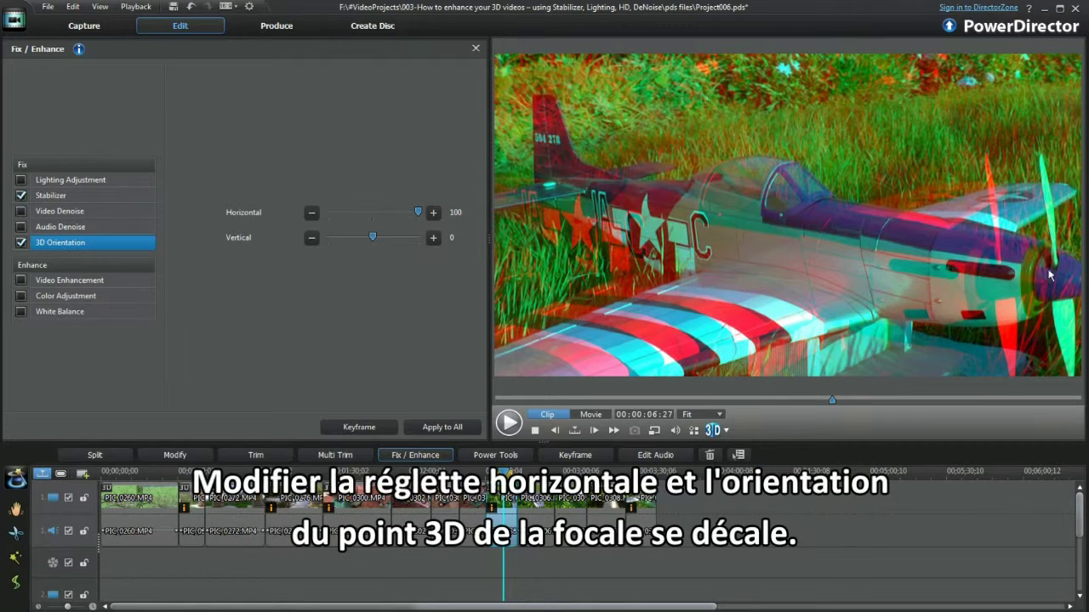
pyautogui.moveTo(418, 213); pyautogui.dragTo(396, 216)
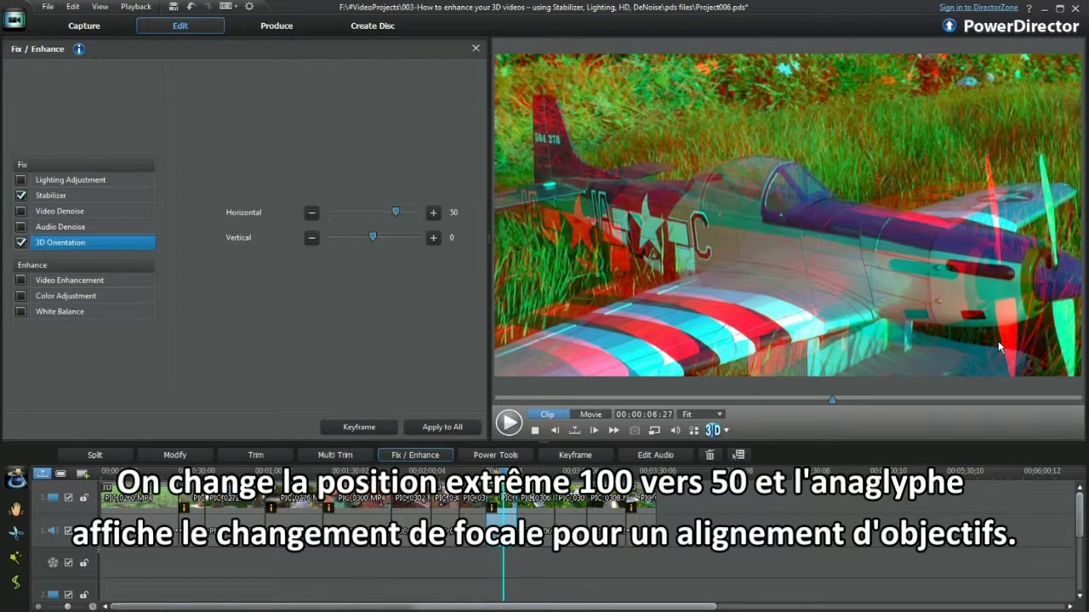
# Take the Horizontal offset to -50 and -100, reset it to 0, and raise Vertical to 100
pyautogui.click(351, 215)
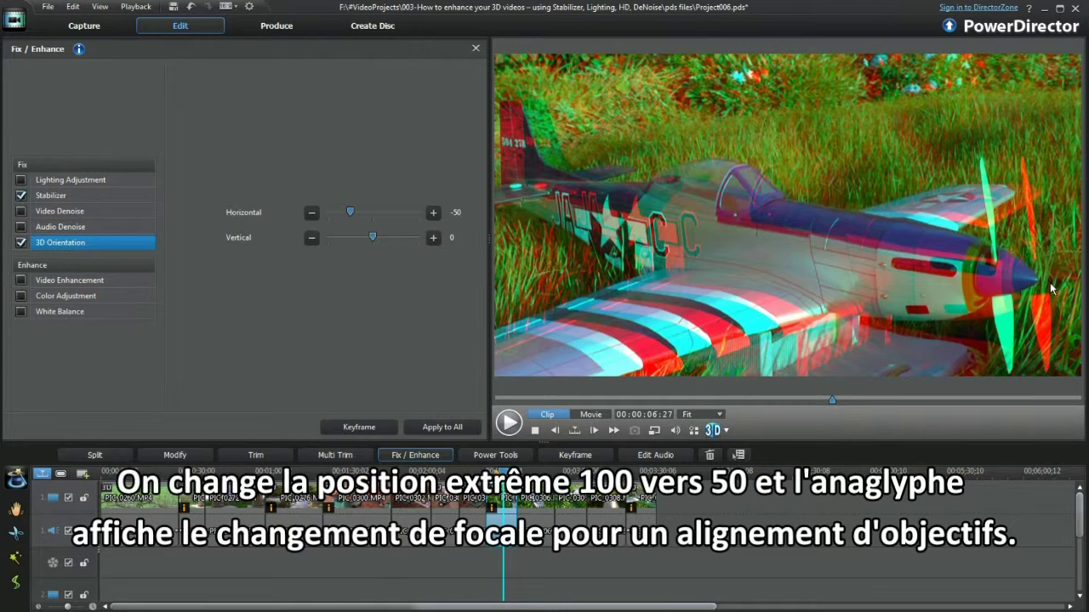
pyautogui.moveTo(351, 212); pyautogui.dragTo(327, 213)
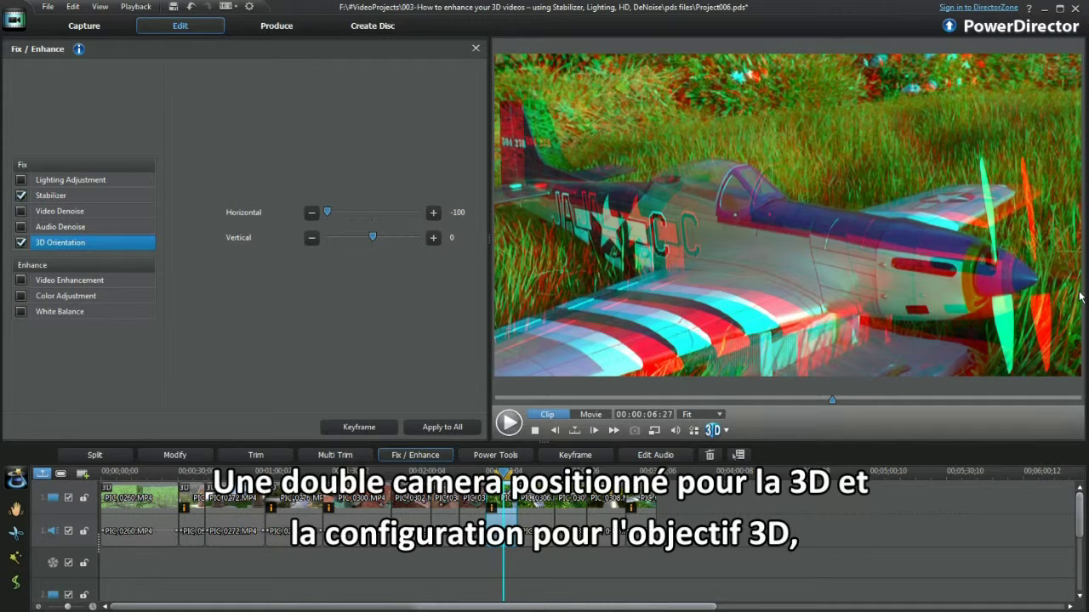
pyautogui.click(380, 219)
pyautogui.click(416, 238)
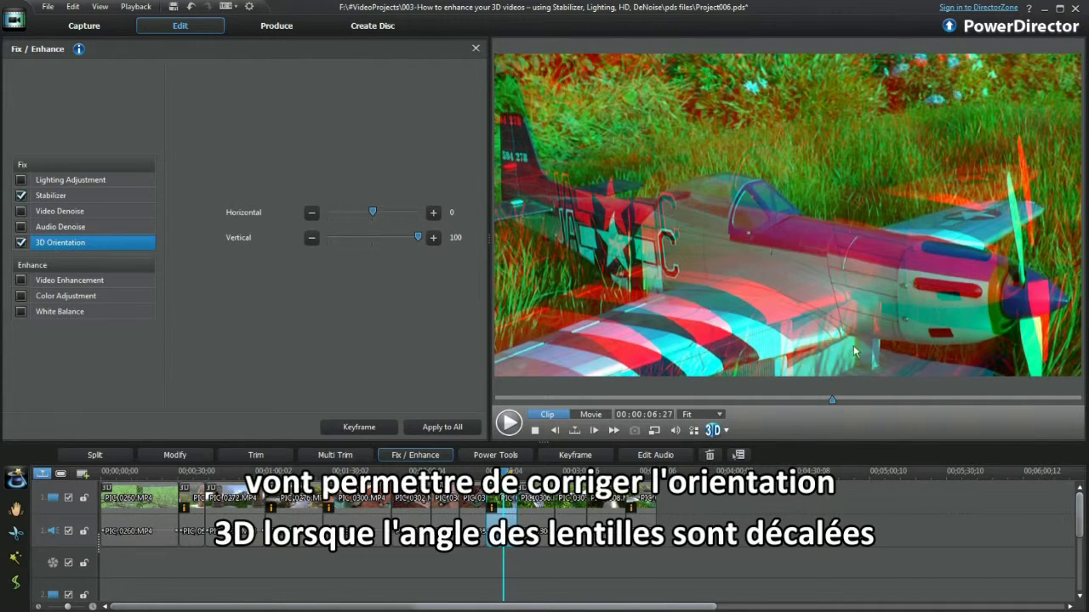
# Try Vertical offsets of -100 and -49, set Horizontal to 50, then return Vertical to 0
pyautogui.click(326, 239)
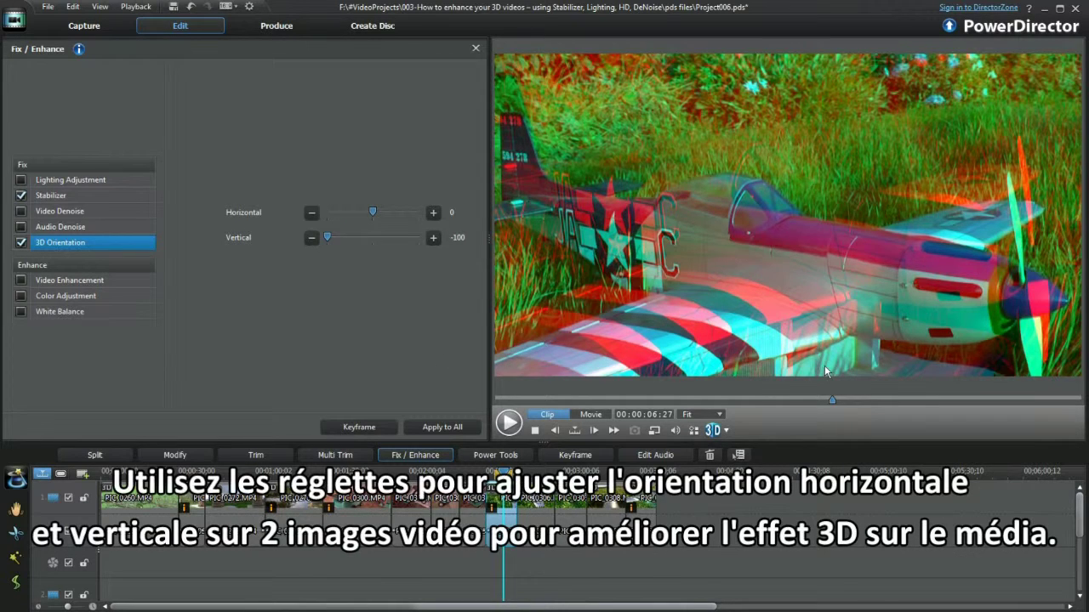
pyautogui.click(350, 237)
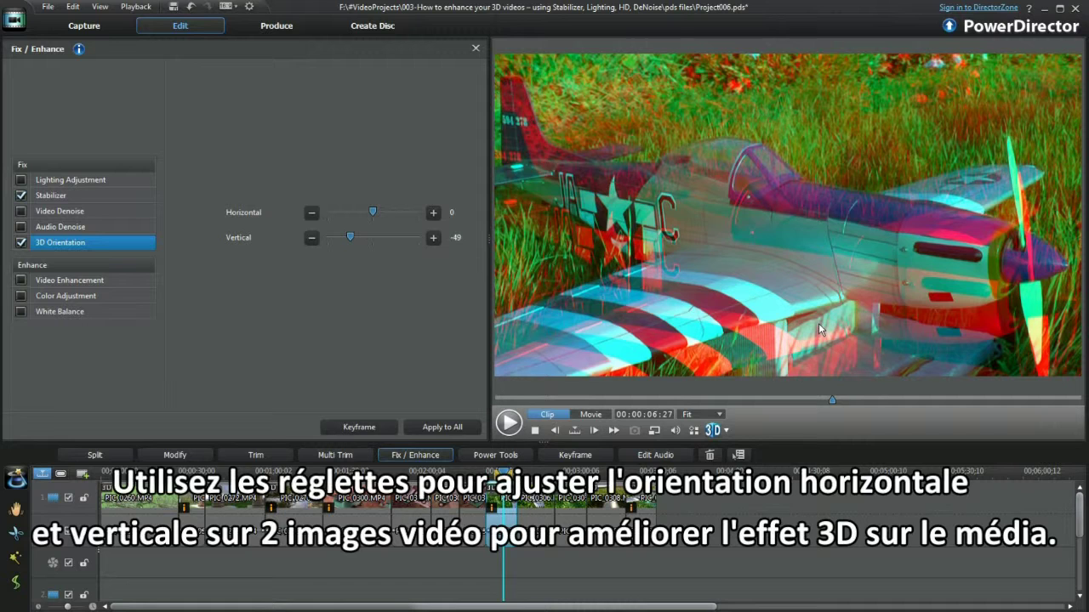
pyautogui.click(392, 212)
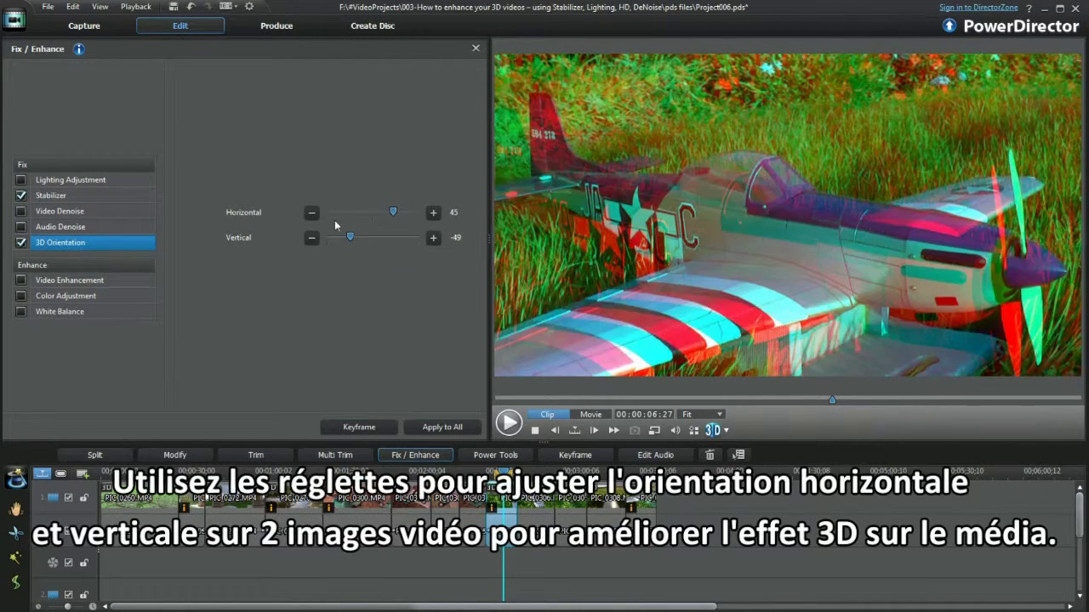
pyautogui.click(433, 212)
pyautogui.click(433, 213)
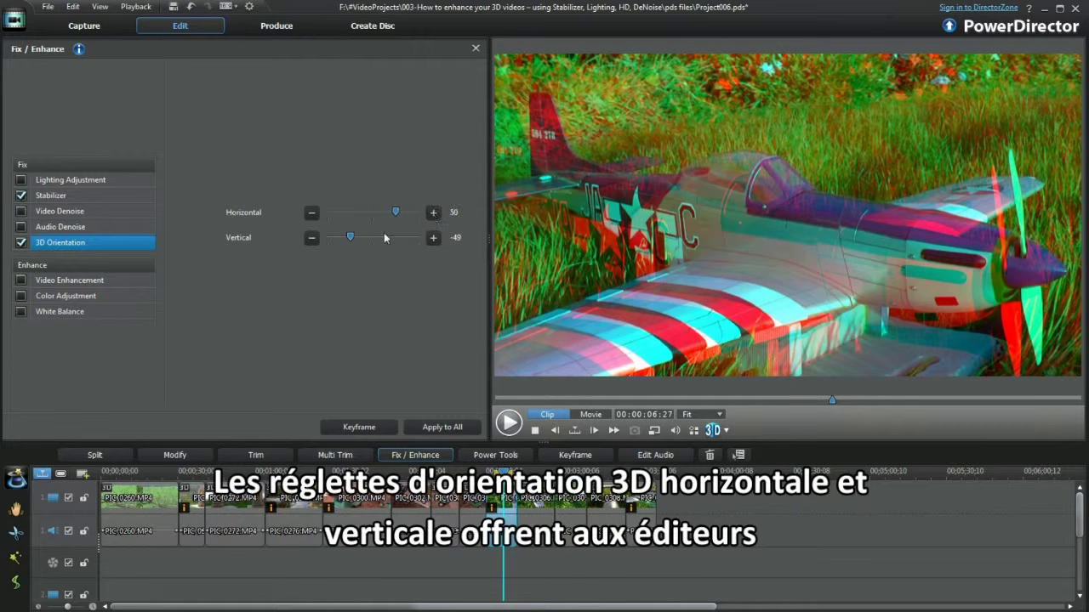
pyautogui.click(311, 239)
pyautogui.click(374, 238)
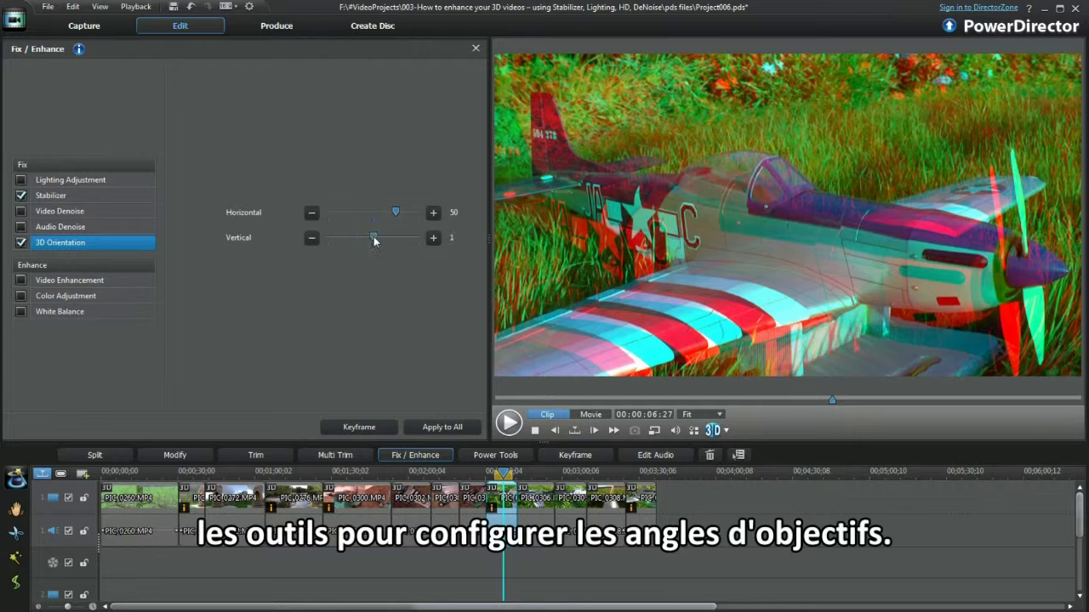
pyautogui.moveTo(395, 212); pyautogui.dragTo(372, 212)
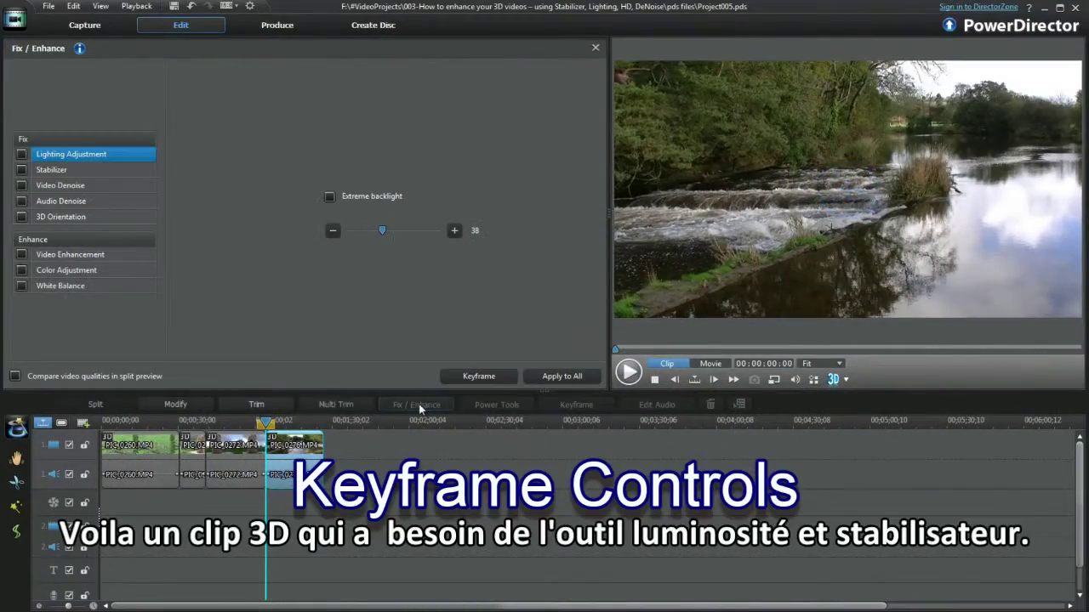
# Enable Lighting Adjustment and Stabilizer on river clip PIC_0276.MP4 and open Keyframe Settings
pyautogui.click(23, 155)
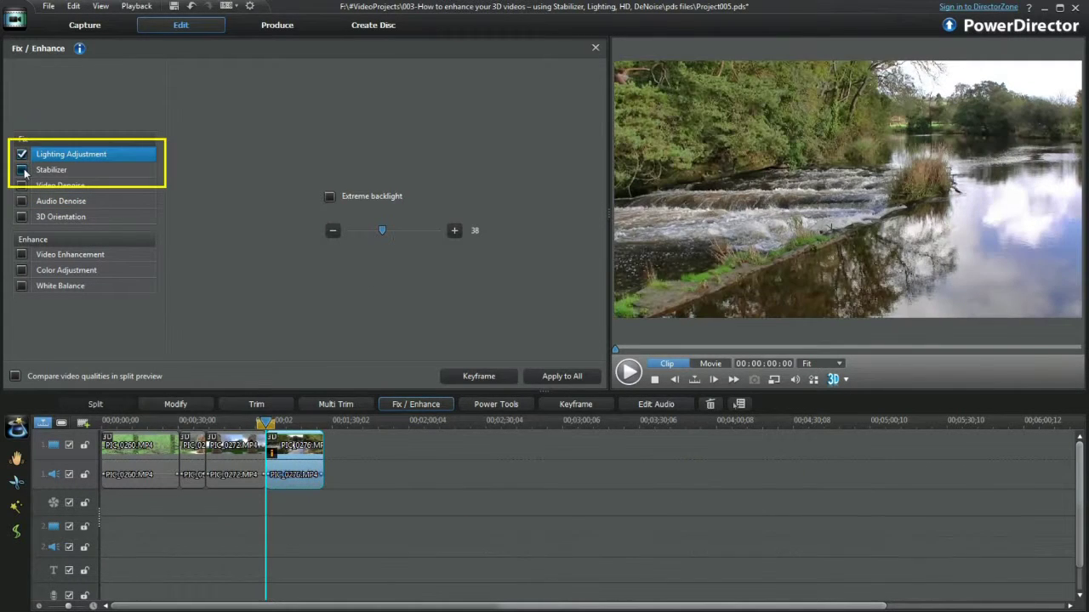
pyautogui.click(22, 170)
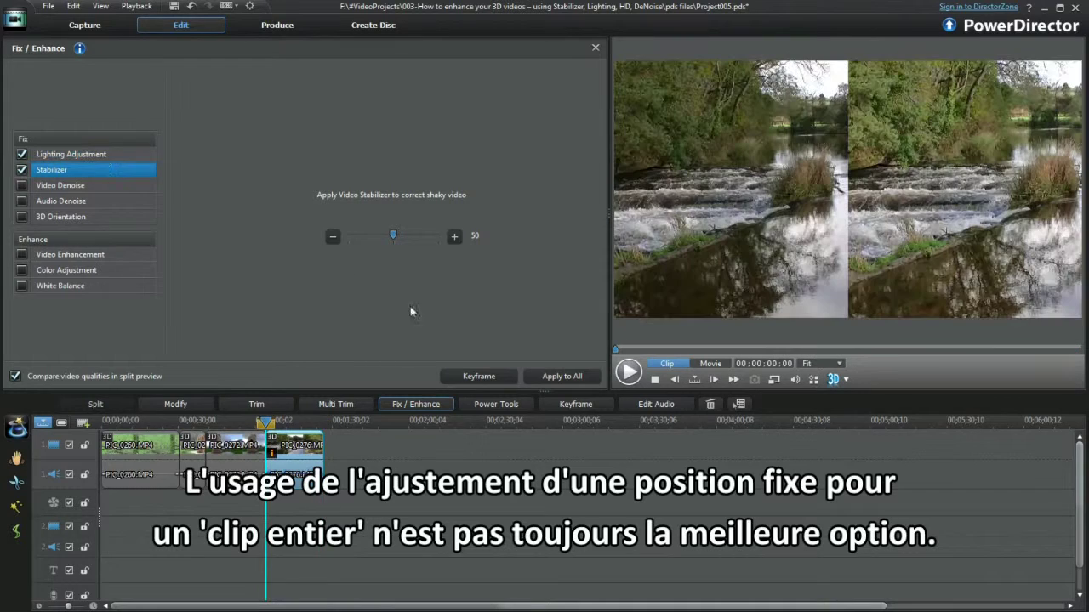
pyautogui.click(473, 374)
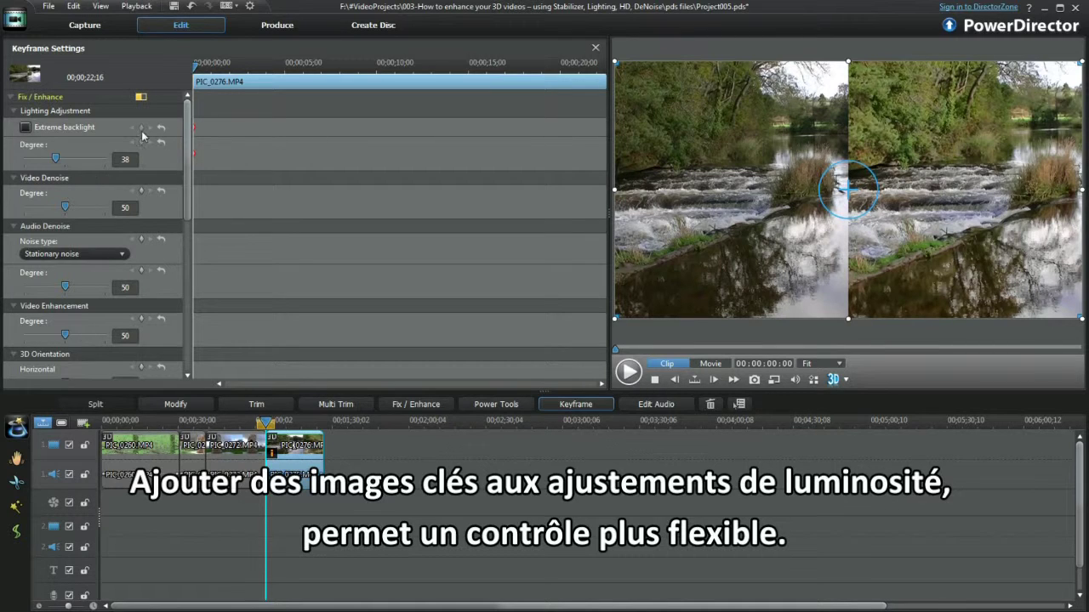
# Add lighting Degree keyframes of 21 at about 4 s and 38 at about 14 s
pyautogui.click(268, 68)
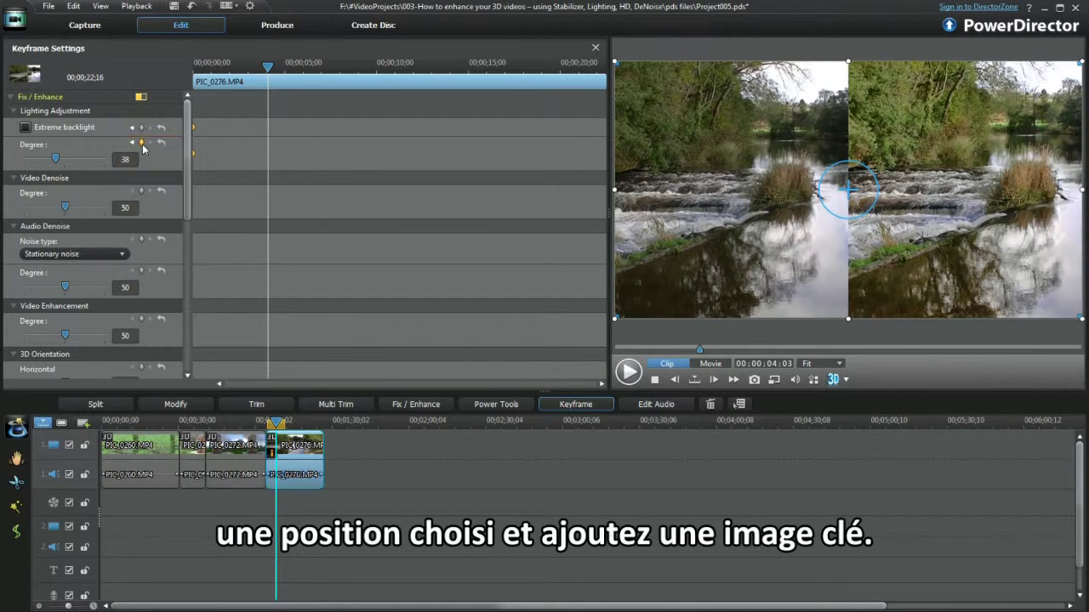
pyautogui.click(142, 144)
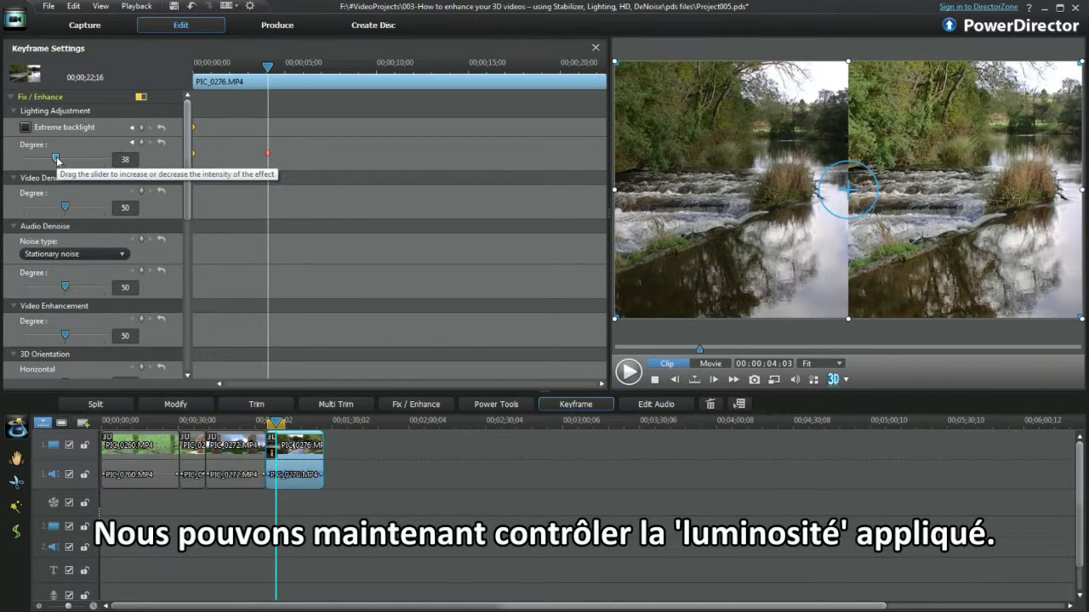
pyautogui.moveTo(53, 160); pyautogui.dragTo(46, 160)
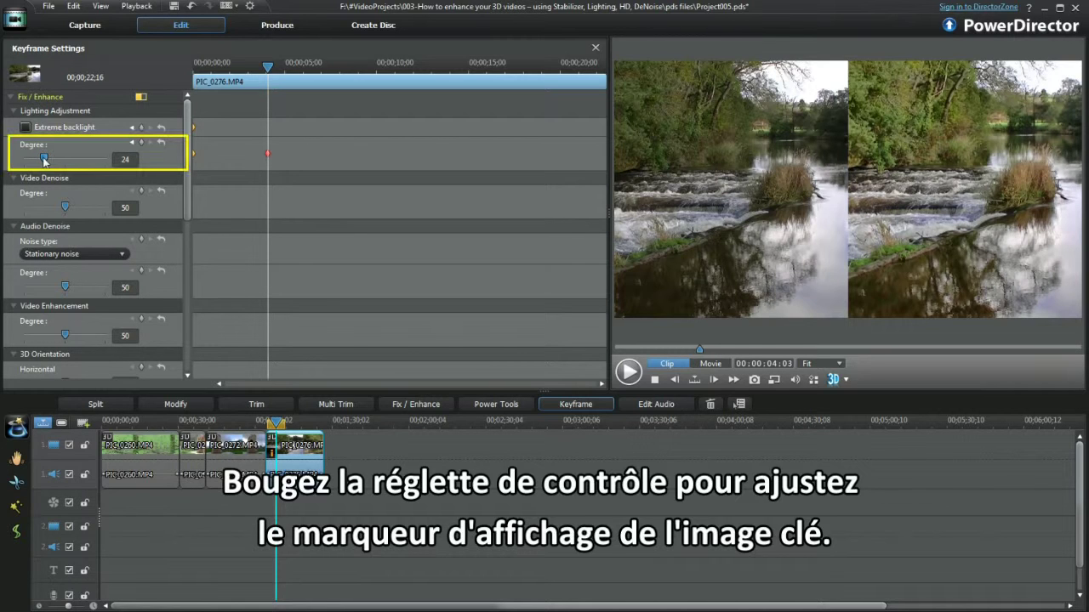
pyautogui.click(451, 66)
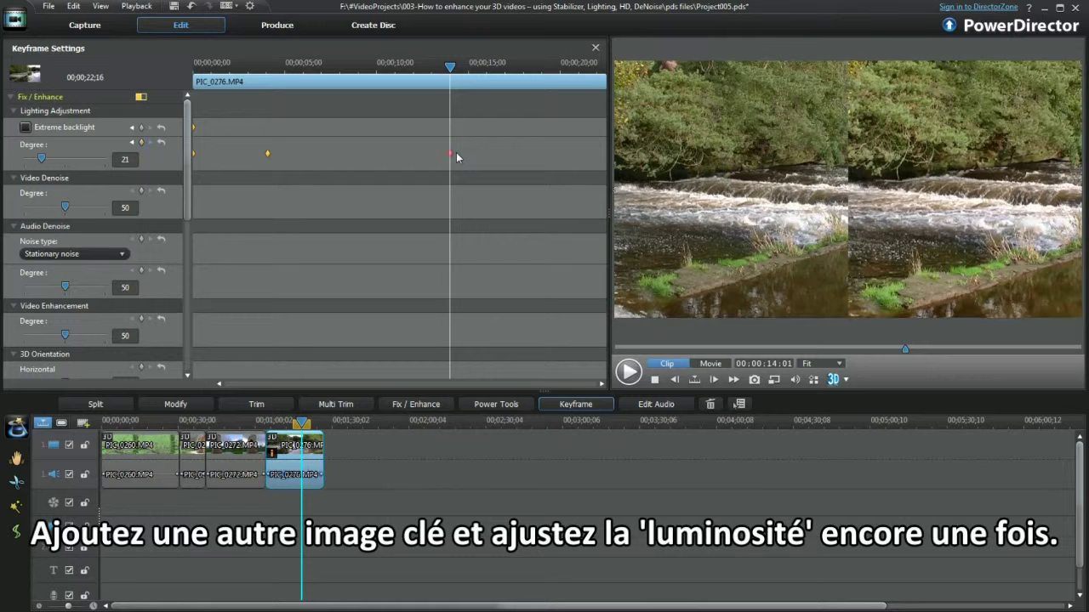
pyautogui.moveTo(41, 158); pyautogui.dragTo(57, 160)
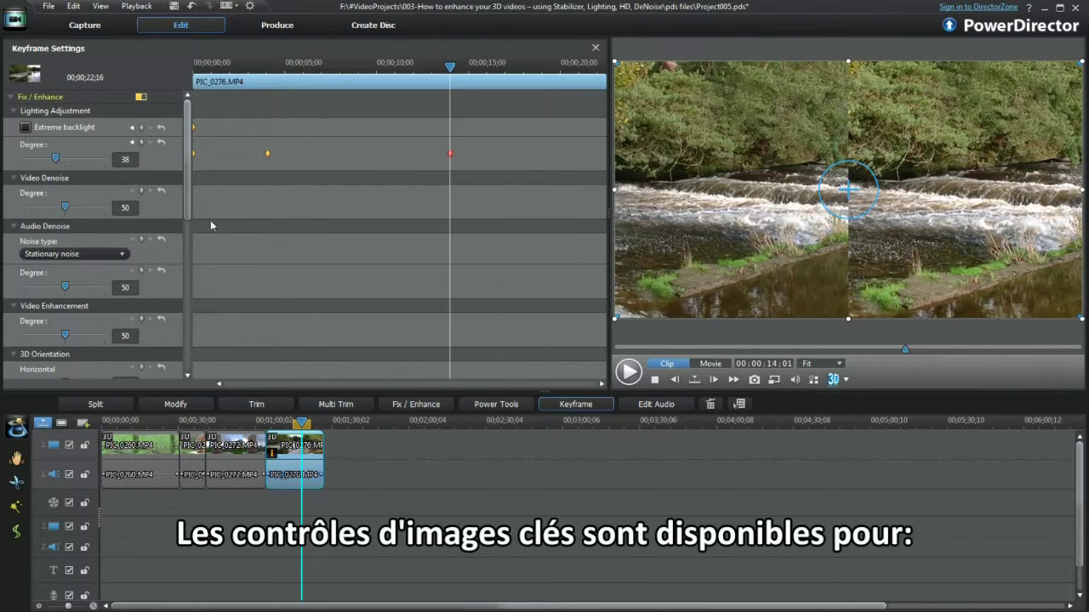
pyautogui.scroll(-2, 189, 210)
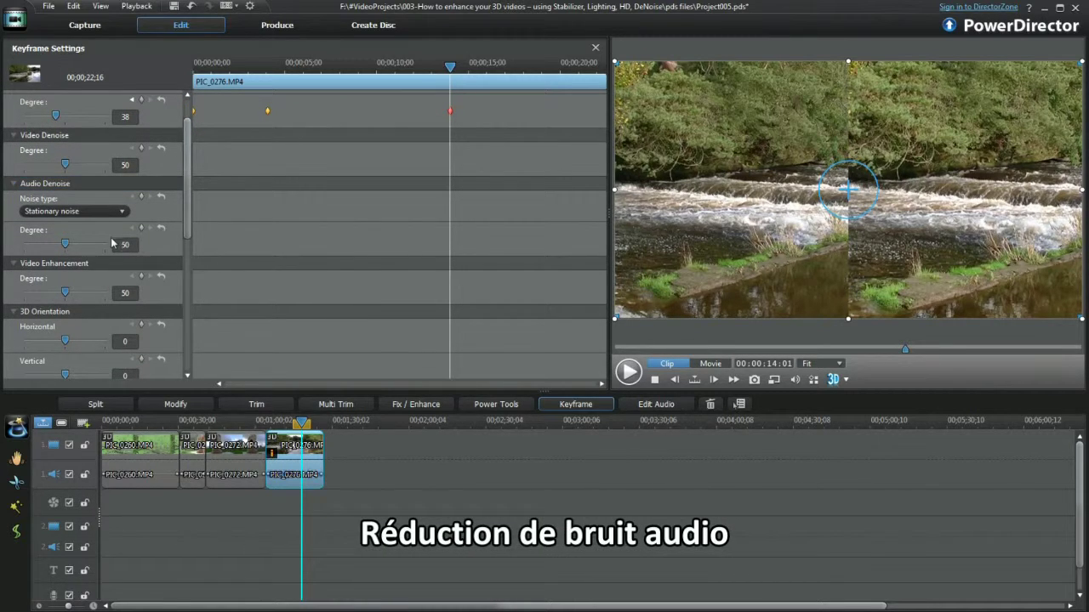
pyautogui.moveTo(188, 230); pyautogui.dragTo(187, 292)
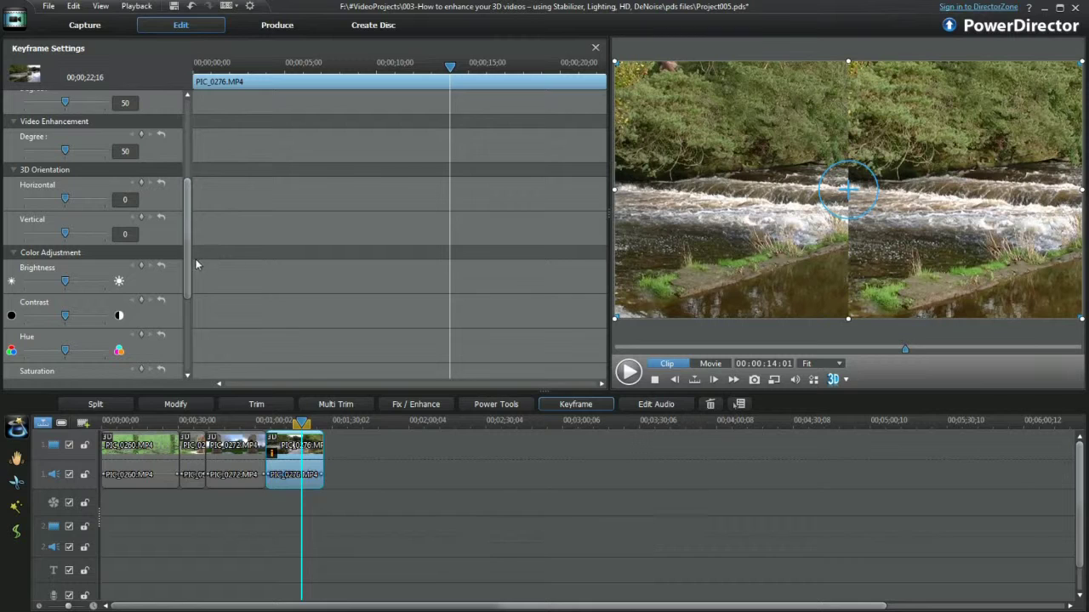
pyautogui.moveTo(189, 266); pyautogui.dragTo(189, 333)
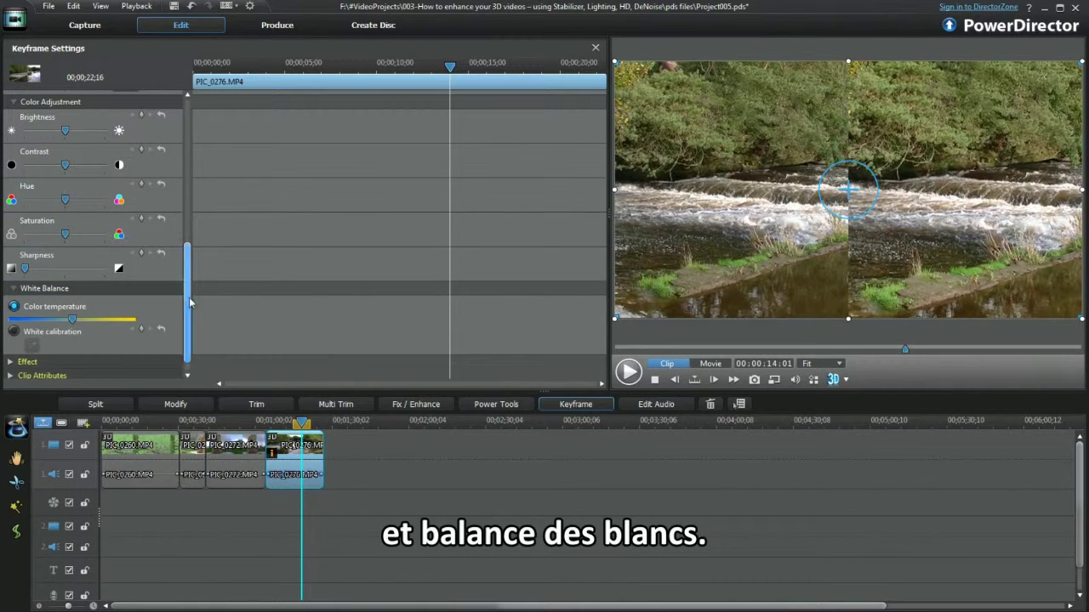
pyautogui.moveTo(189, 307); pyautogui.dragTo(195, 173)
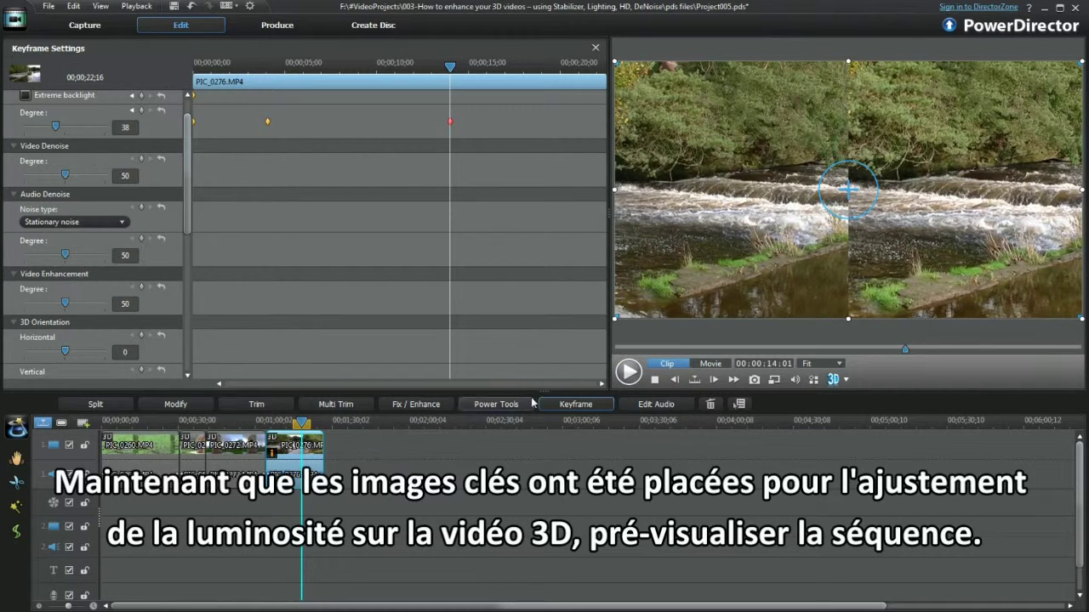
# Rewind the river clip to its start and play it to review the keyframed lighting changes
pyautogui.click(653, 379)
pyautogui.click(629, 374)
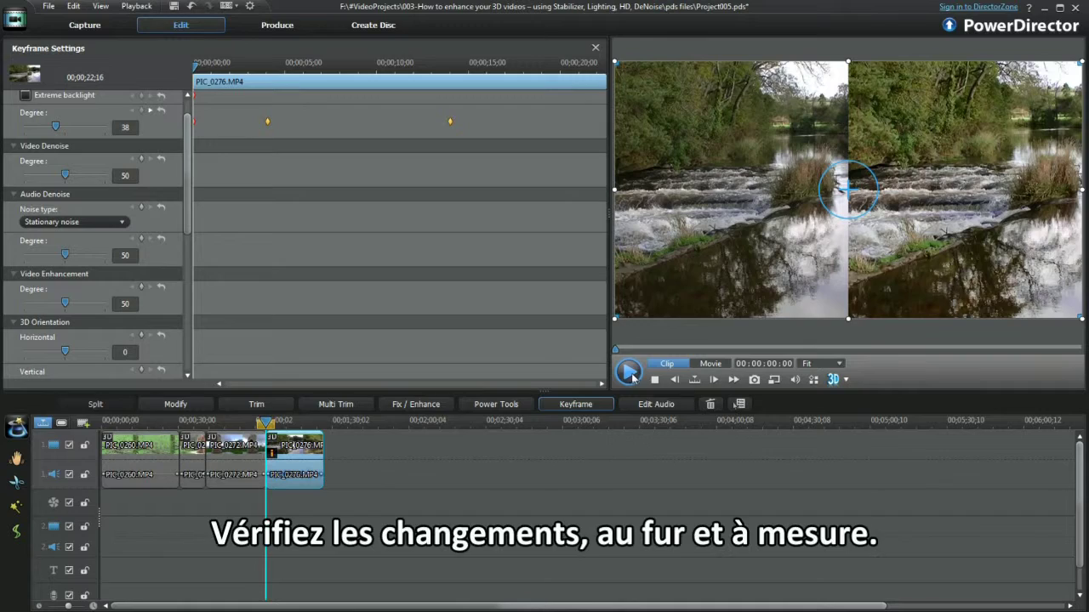